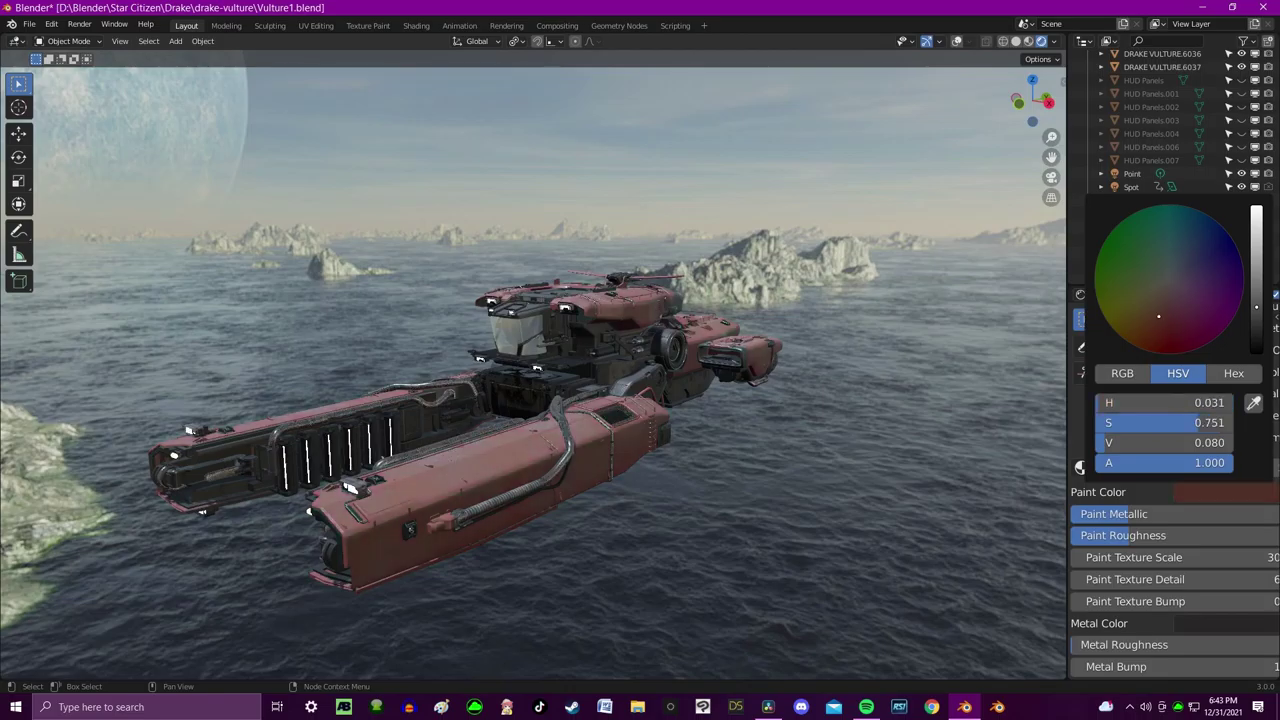
# Try green, deep purple and dark olive green as the Smart Metal paint color of the ship's outer hull.
pyautogui.moveTo(1139, 284); pyautogui.dragTo(1137, 275)
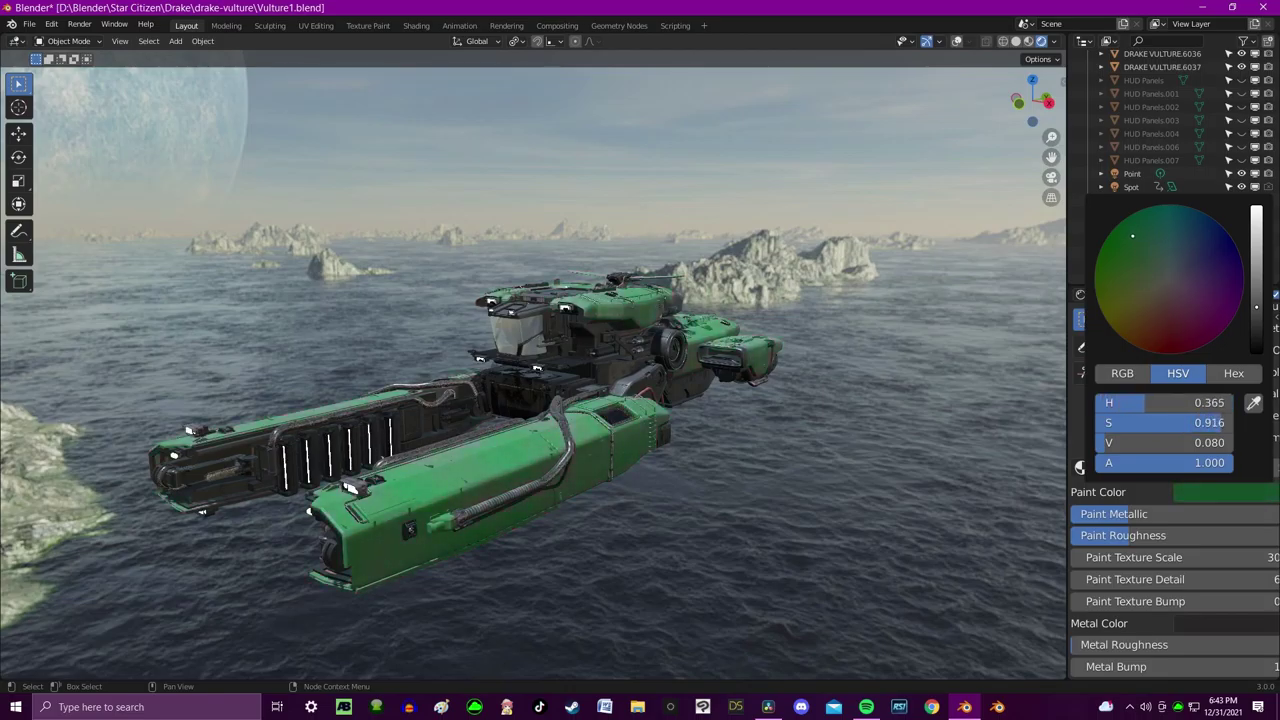
pyautogui.moveTo(1115, 235); pyautogui.dragTo(1114, 239)
pyautogui.moveTo(1109, 295); pyautogui.dragTo(1213, 319)
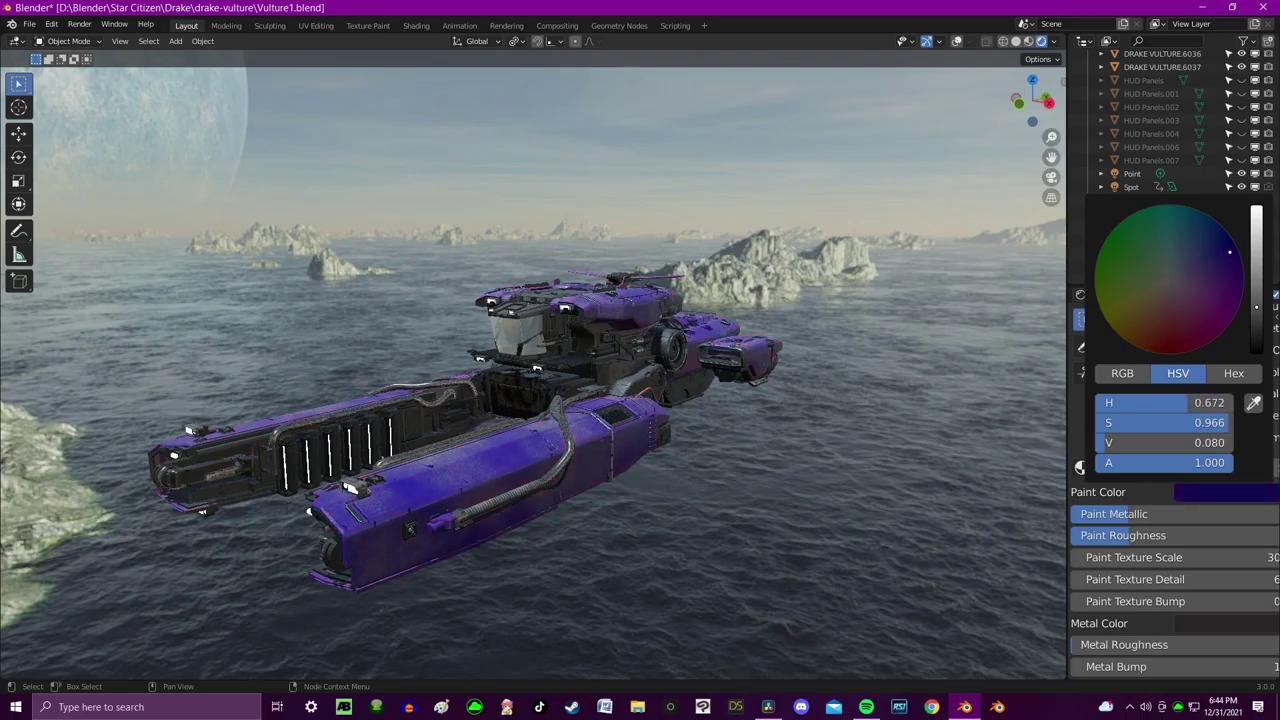
pyautogui.moveTo(1228, 249); pyautogui.dragTo(1207, 225)
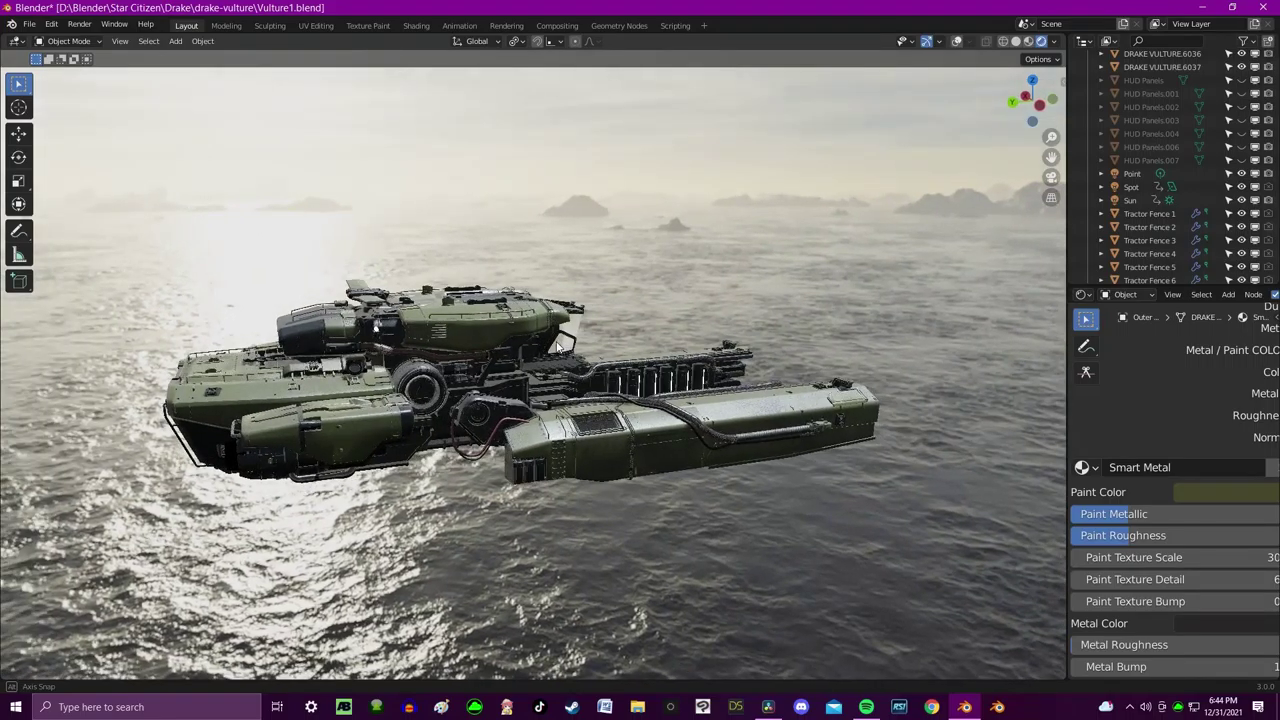
# Change the hull's Smart Metal paint color to mustard yellow.
pyautogui.moveTo(560, 345)
pyautogui.mouseDown(button='middle')
pyautogui.moveTo(461, 336)
pyautogui.moveTo(676, 403)
pyautogui.mouseUp(button='middle')
pyautogui.scroll(3, 487, 352)
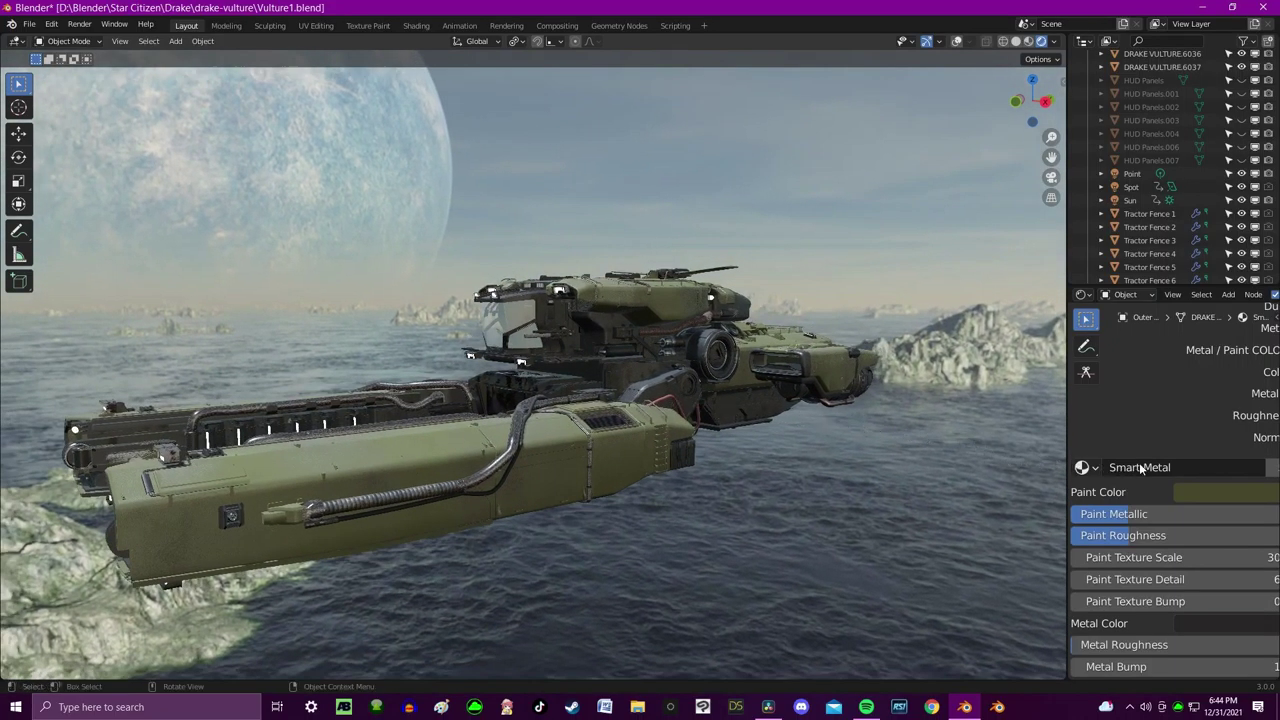
pyautogui.click(1192, 490)
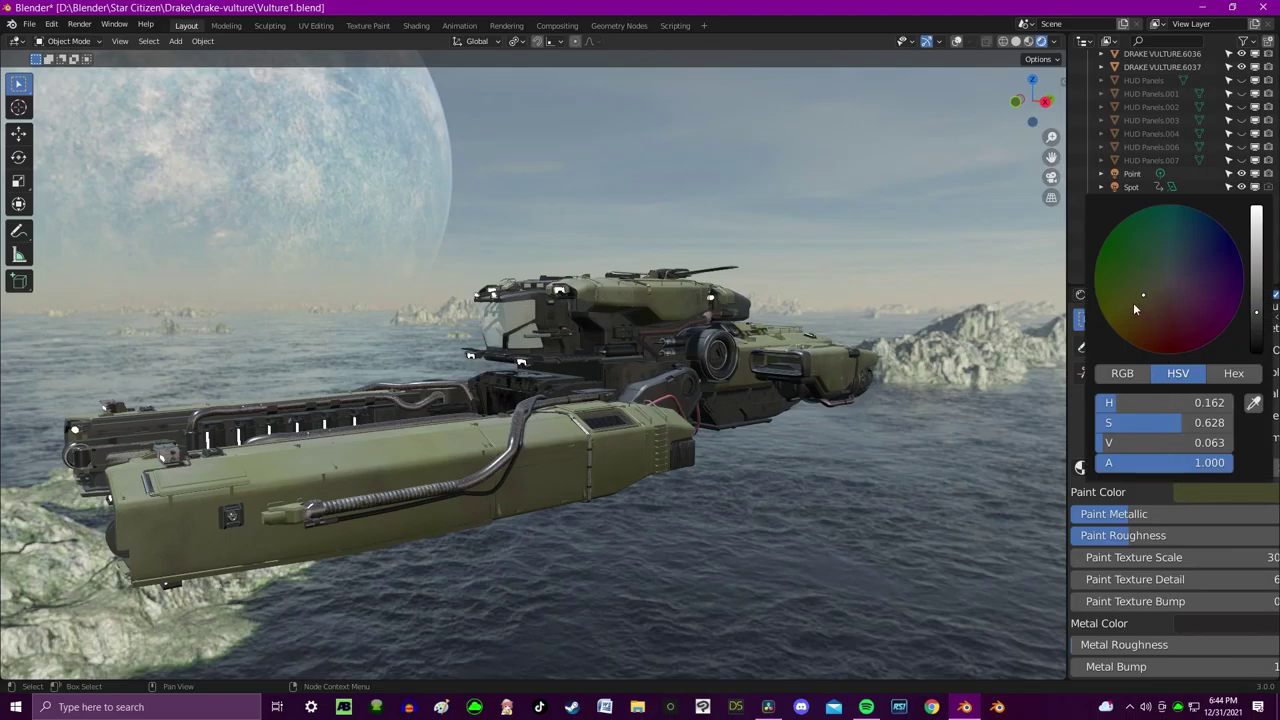
pyautogui.moveTo(1144, 293)
pyautogui.mouseDown()
pyautogui.moveTo(1179, 327)
pyautogui.moveTo(1126, 311)
pyautogui.mouseUp()
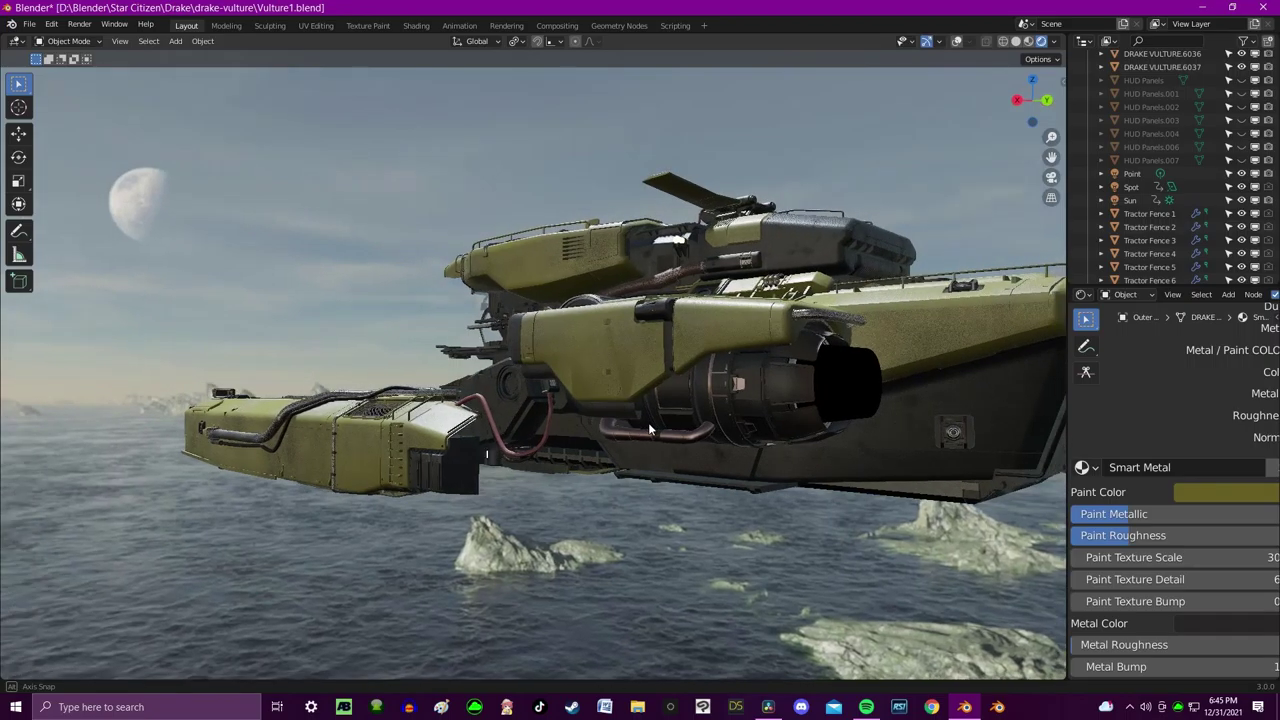
# Select the ship's outer hull objects and hide them to expose the interior.
pyautogui.moveTo(648, 422); pyautogui.dragTo(620, 452, button='middle')
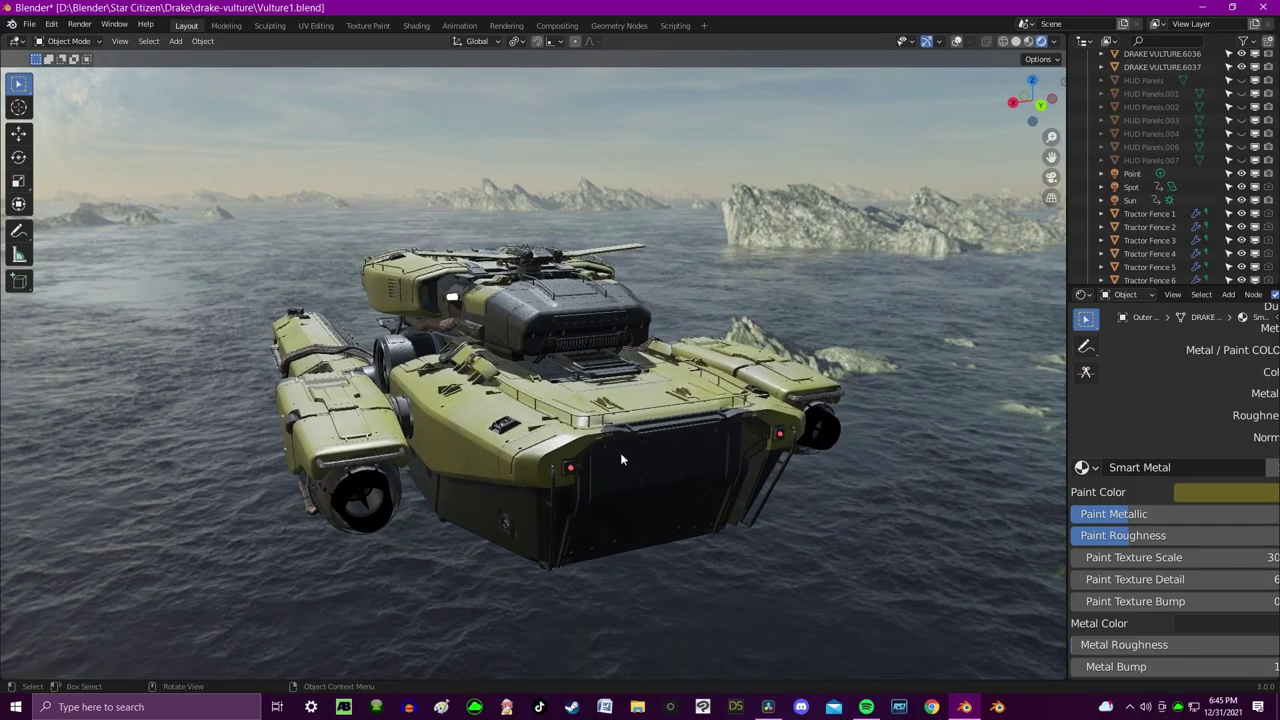
pyautogui.scroll(5, 620, 452)
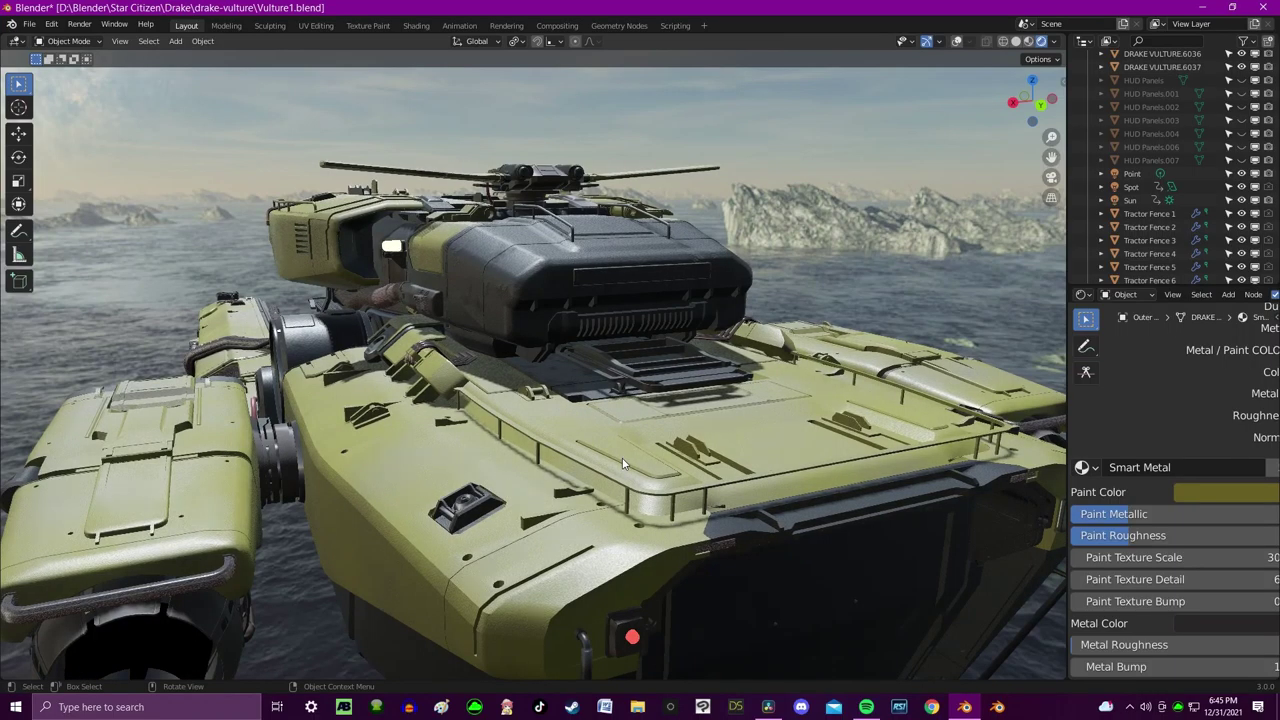
pyautogui.moveTo(620, 467); pyautogui.dragTo(814, 471, button='middle')
pyautogui.moveTo(616, 272); pyautogui.dragTo(900, 534)
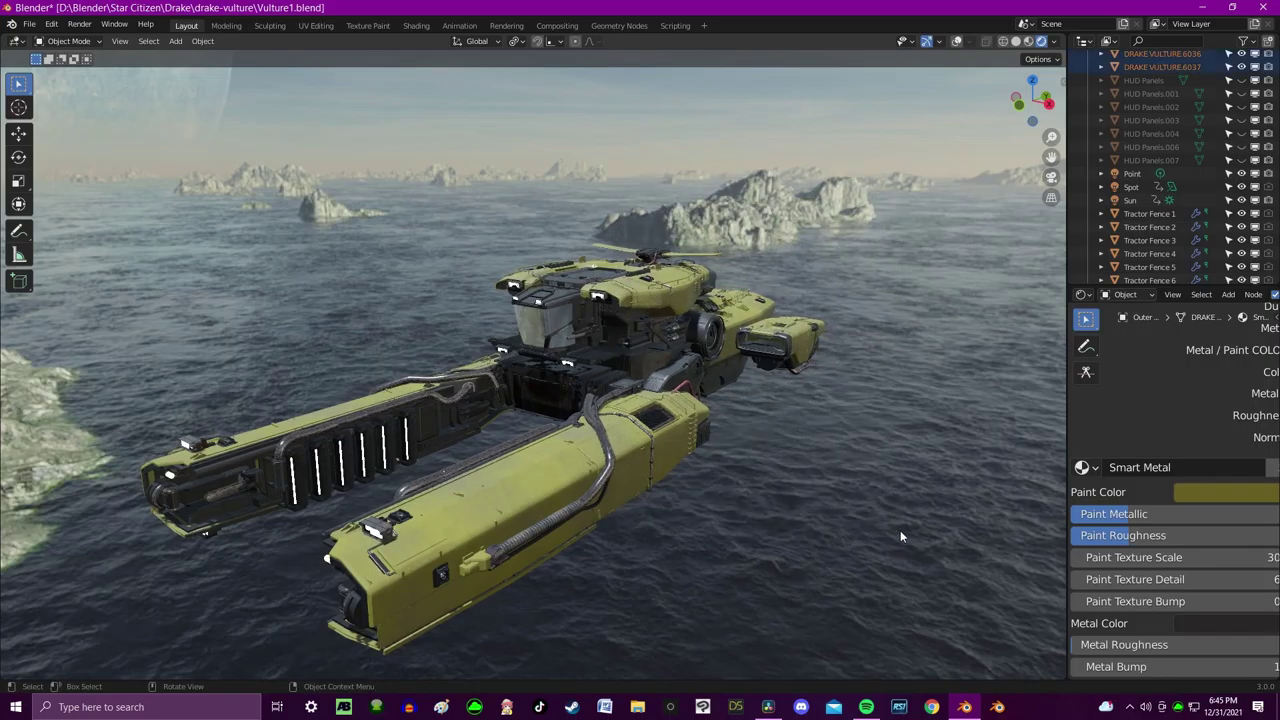
pyautogui.moveTo(822, 437); pyautogui.dragTo(679, 452, button='middle')
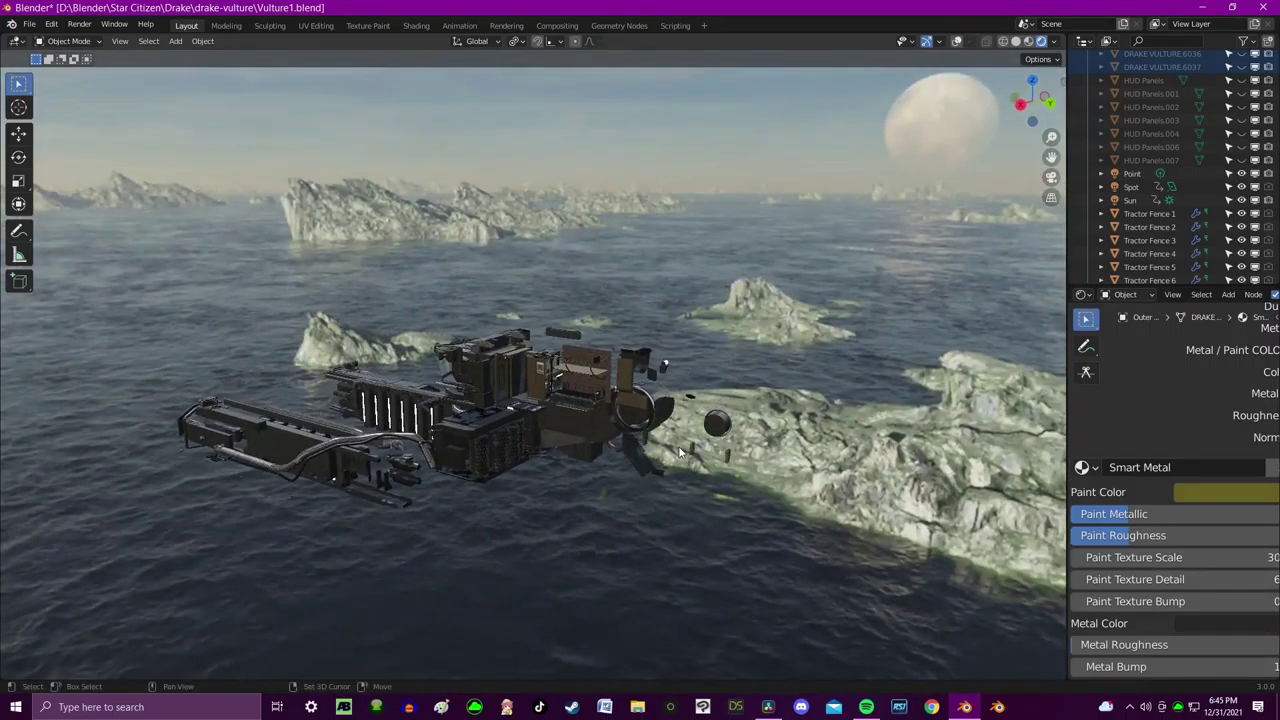
# Examine the exposed interior, including the bunk with its quilted wall, the locker, the doorway and the lower machinery.
pyautogui.scroll(6, 680, 475)
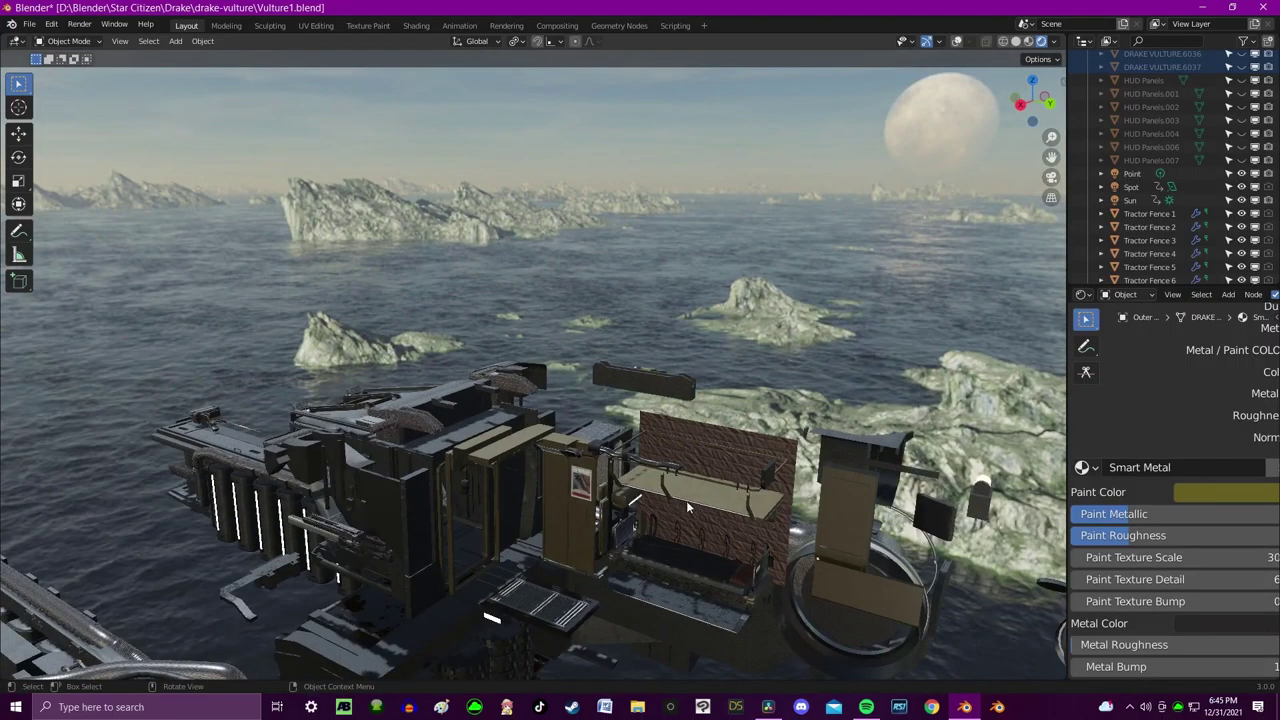
pyautogui.scroll(8, 686, 500)
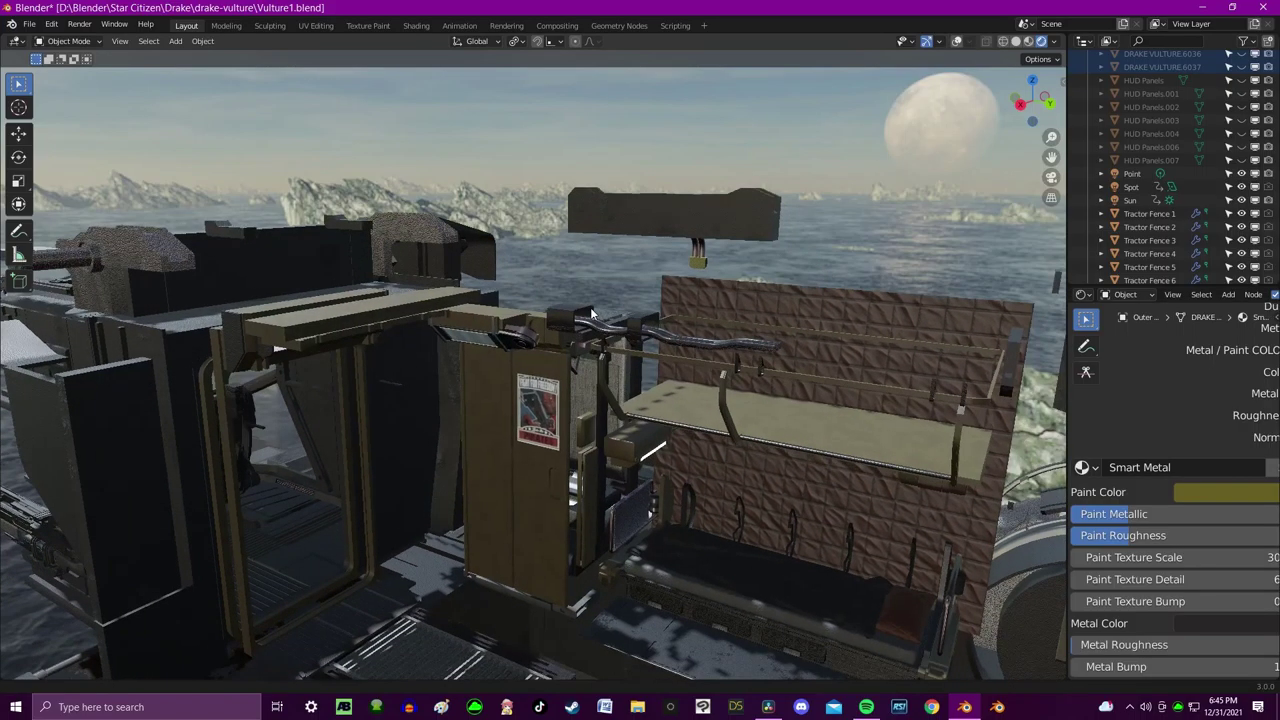
pyautogui.scroll(8, 592, 315)
pyautogui.scroll(4, 562, 266)
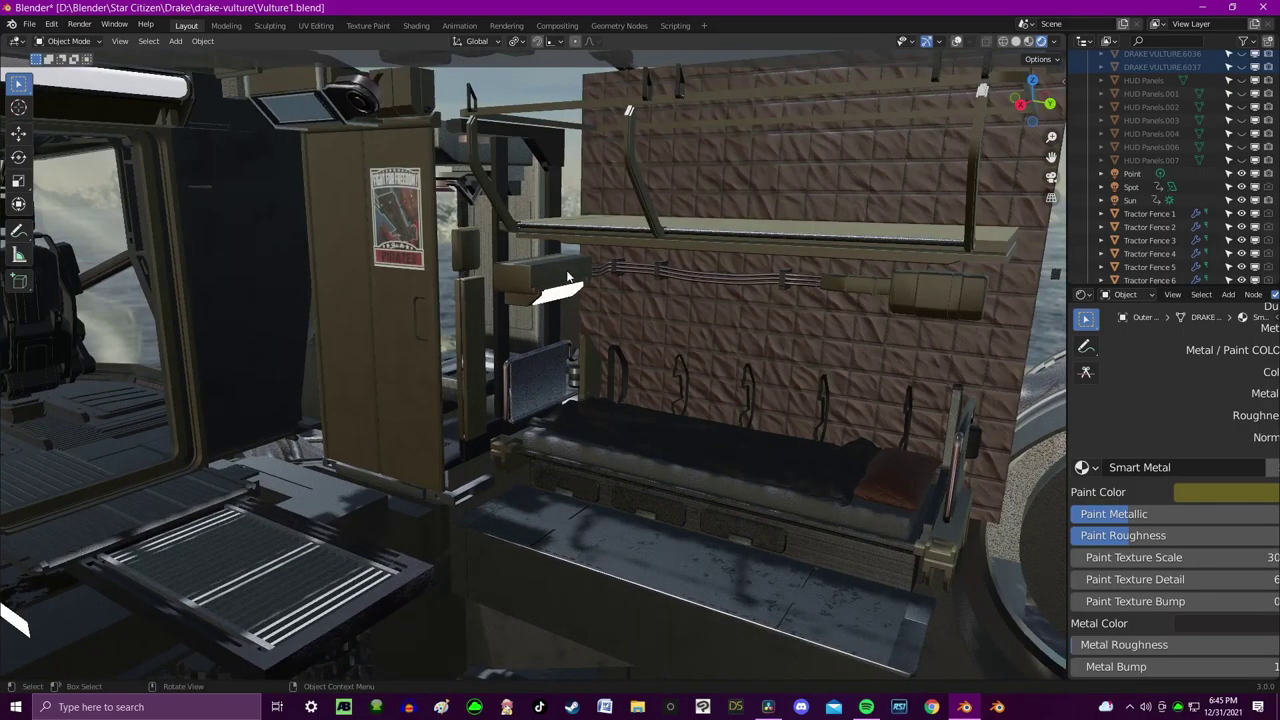
pyautogui.scroll(-6, 567, 277)
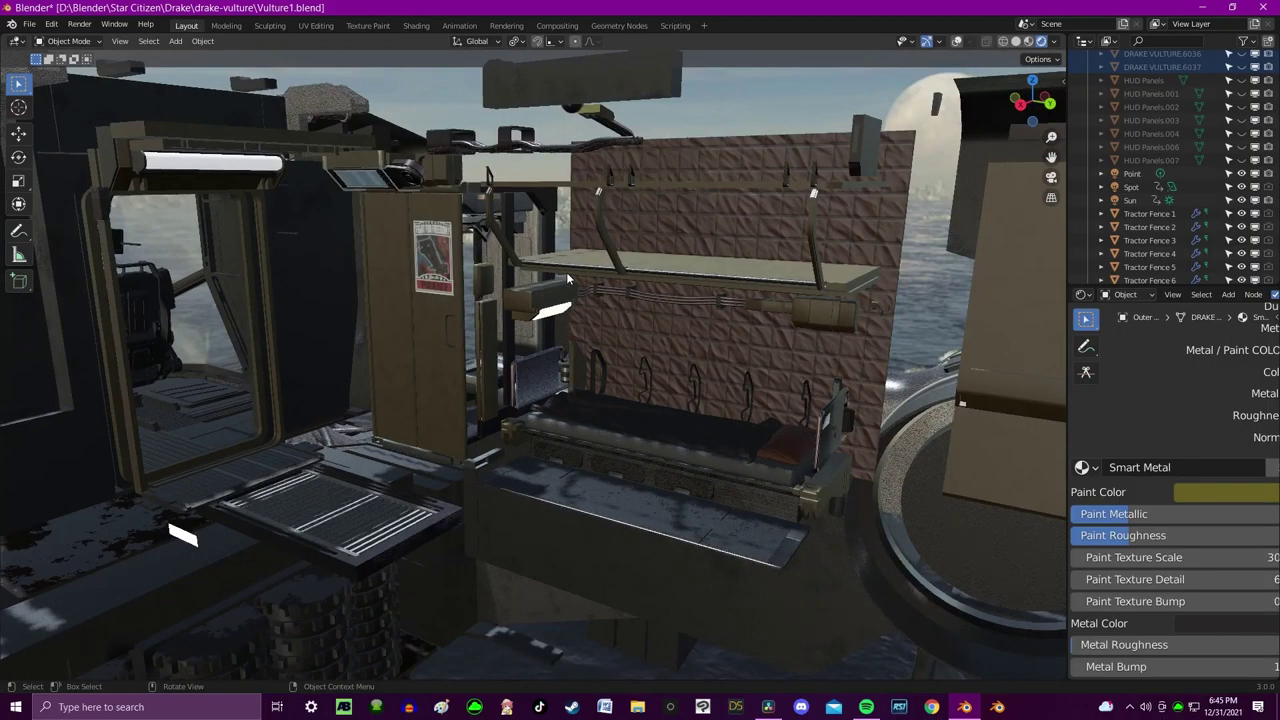
pyautogui.scroll(-10, 566, 272)
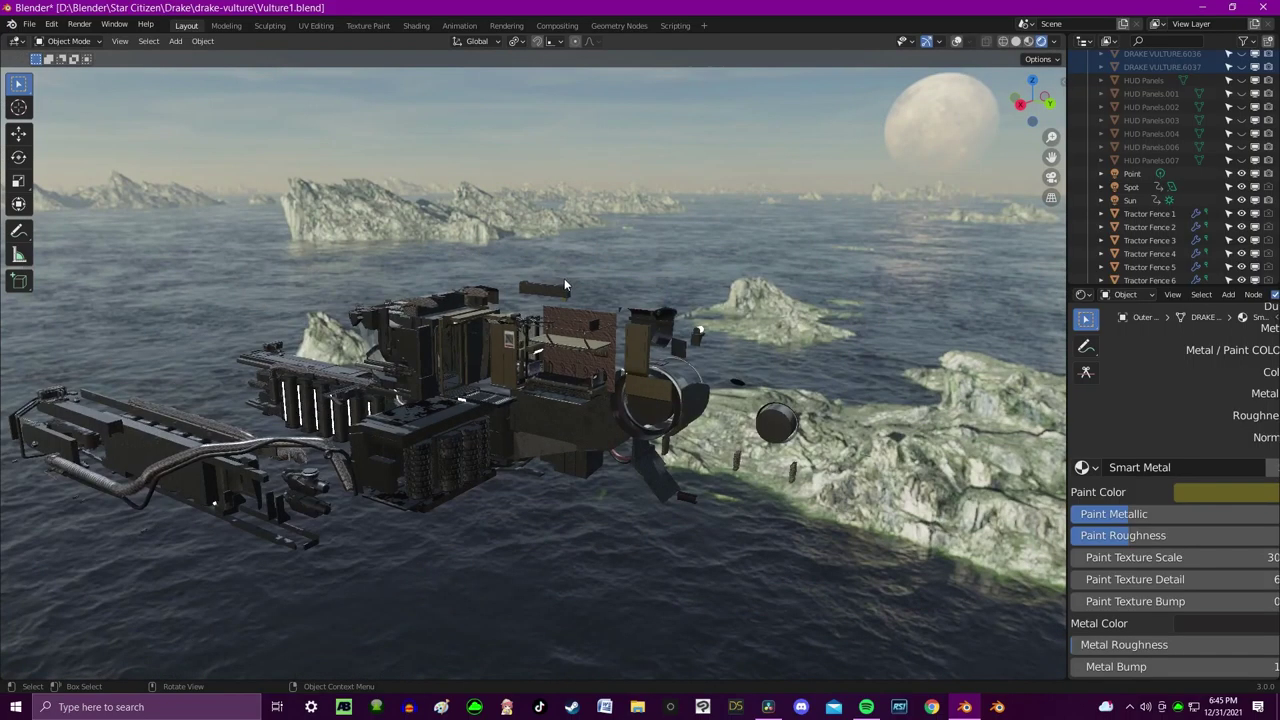
pyautogui.moveTo(601, 343); pyautogui.dragTo(584, 282, button='middle')
pyautogui.scroll(6, 647, 318)
pyautogui.scroll(3, 660, 245)
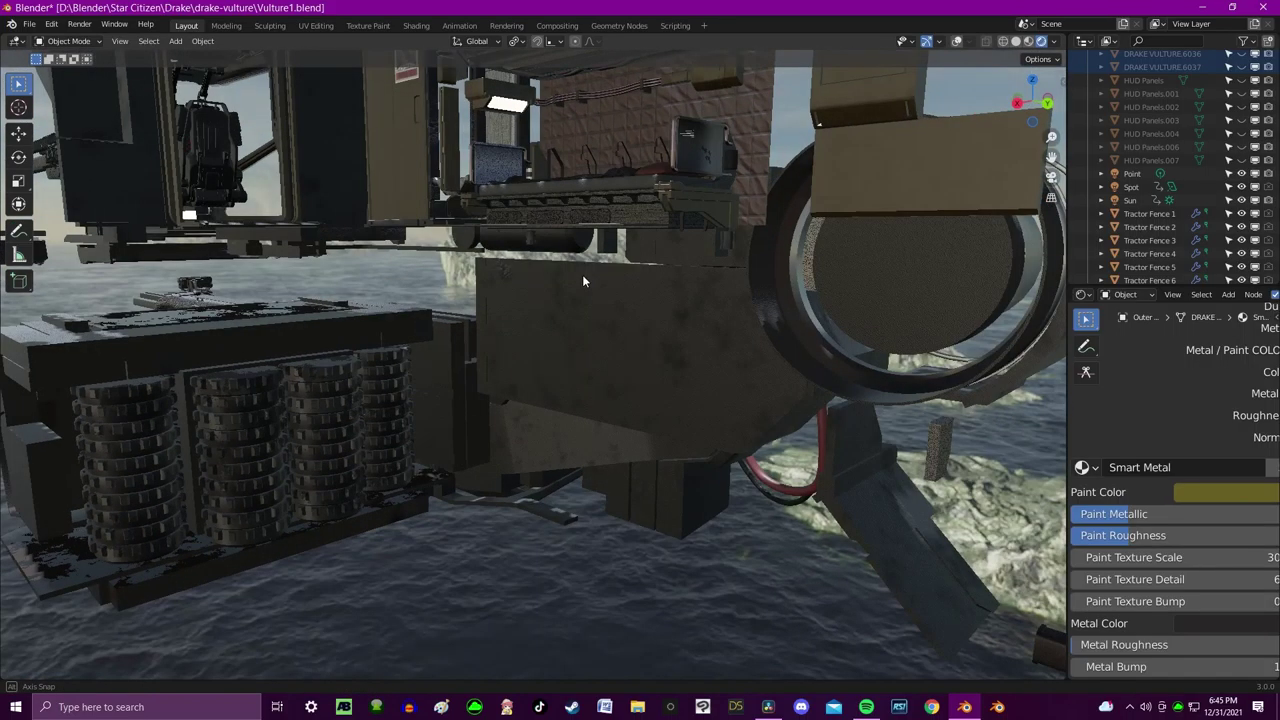
pyautogui.scroll(-8, 583, 281)
pyautogui.scroll(4, 583, 281)
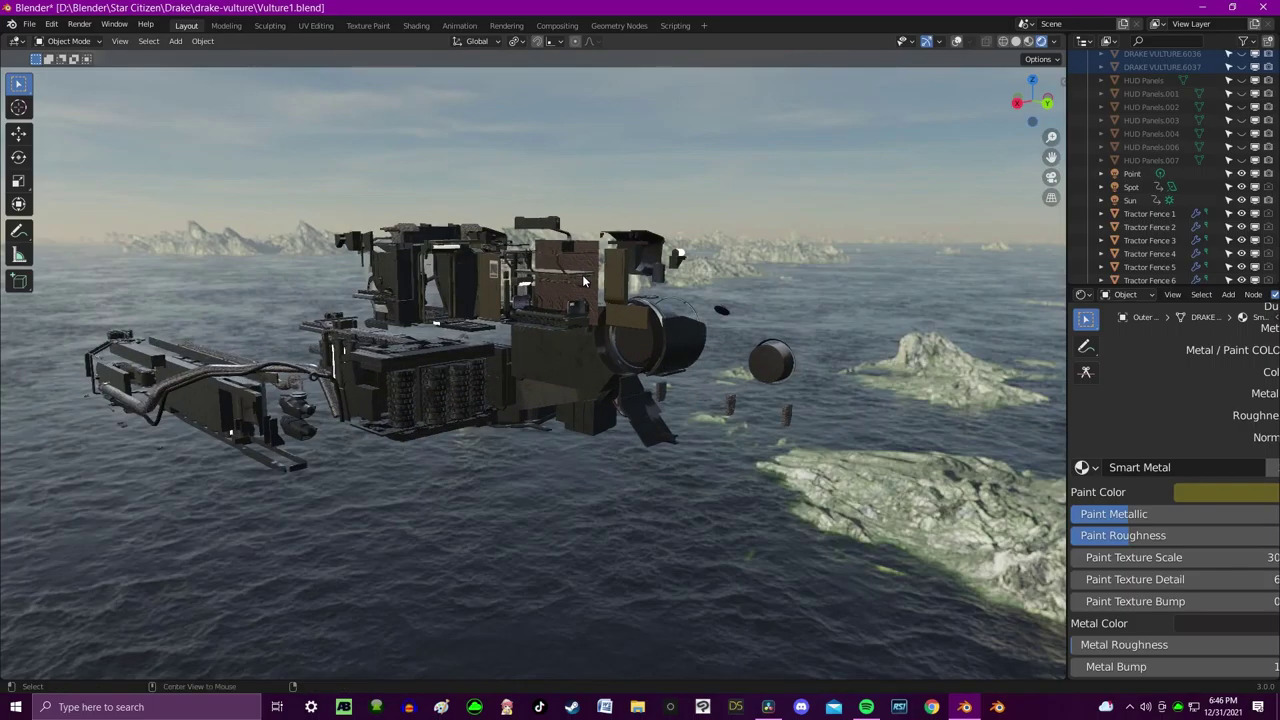
# Unhide every object, and undo back to the visible hull with the HUD panels hidden.
pyautogui.hotkey('alt', 'h')
pyautogui.moveTo(590, 296); pyautogui.dragTo(658, 342, button='middle')
pyautogui.scroll(6, 602, 271)
pyautogui.scroll(-3, 602, 272)
pyautogui.scroll(-8, 705, 315)
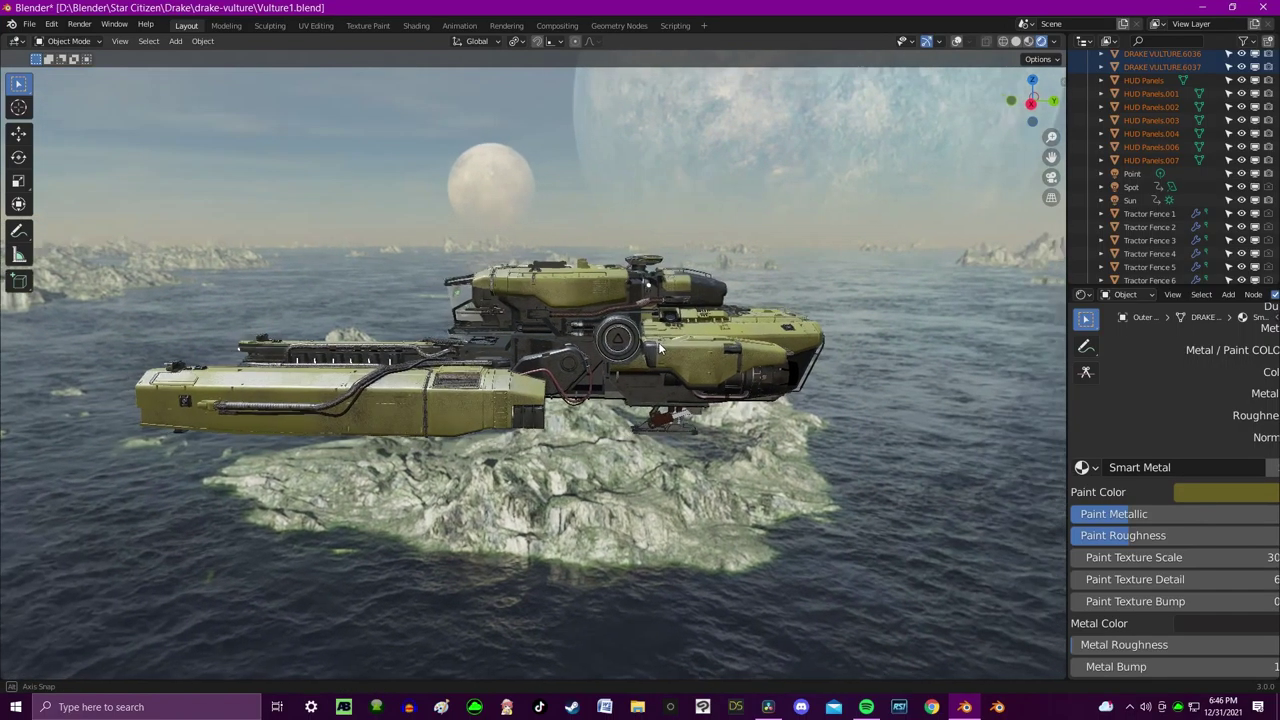
pyautogui.hotkey('ctrl', 'z')
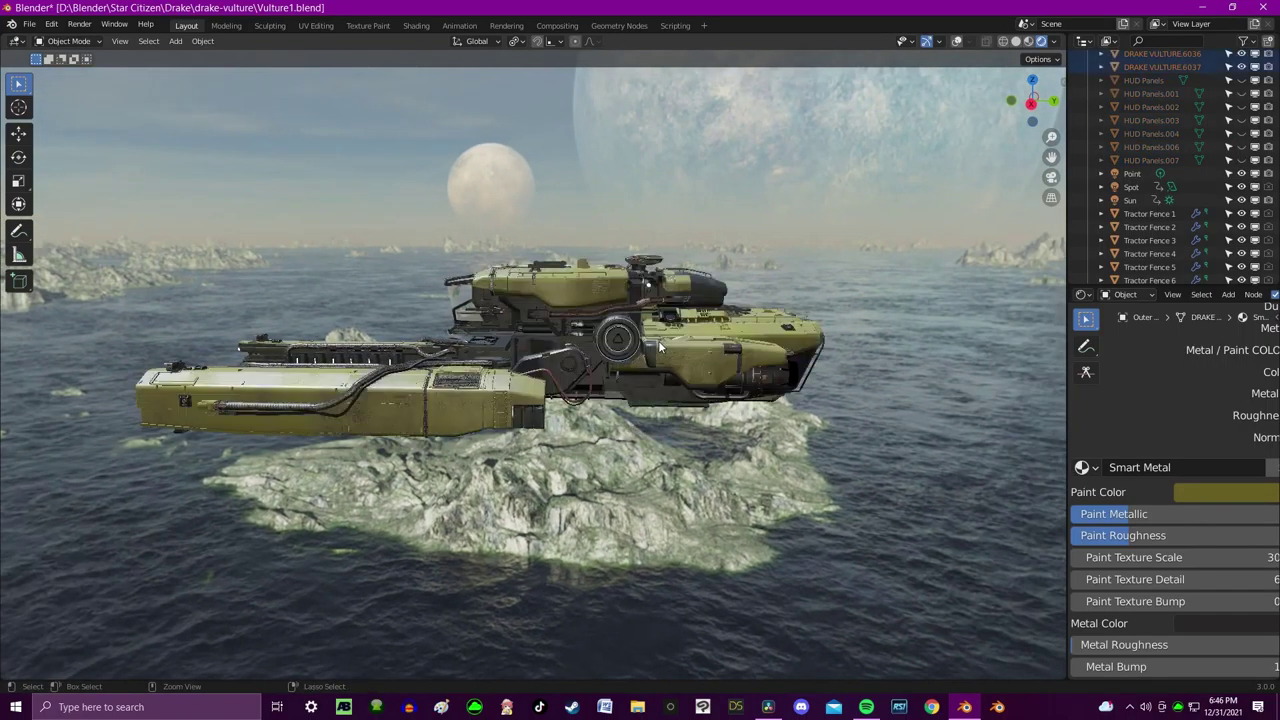
# Change the hull's paint color to green with hue 0.362, saturation 0.823 and value 0.135.
pyautogui.moveTo(698, 375); pyautogui.dragTo(747, 333, button='middle')
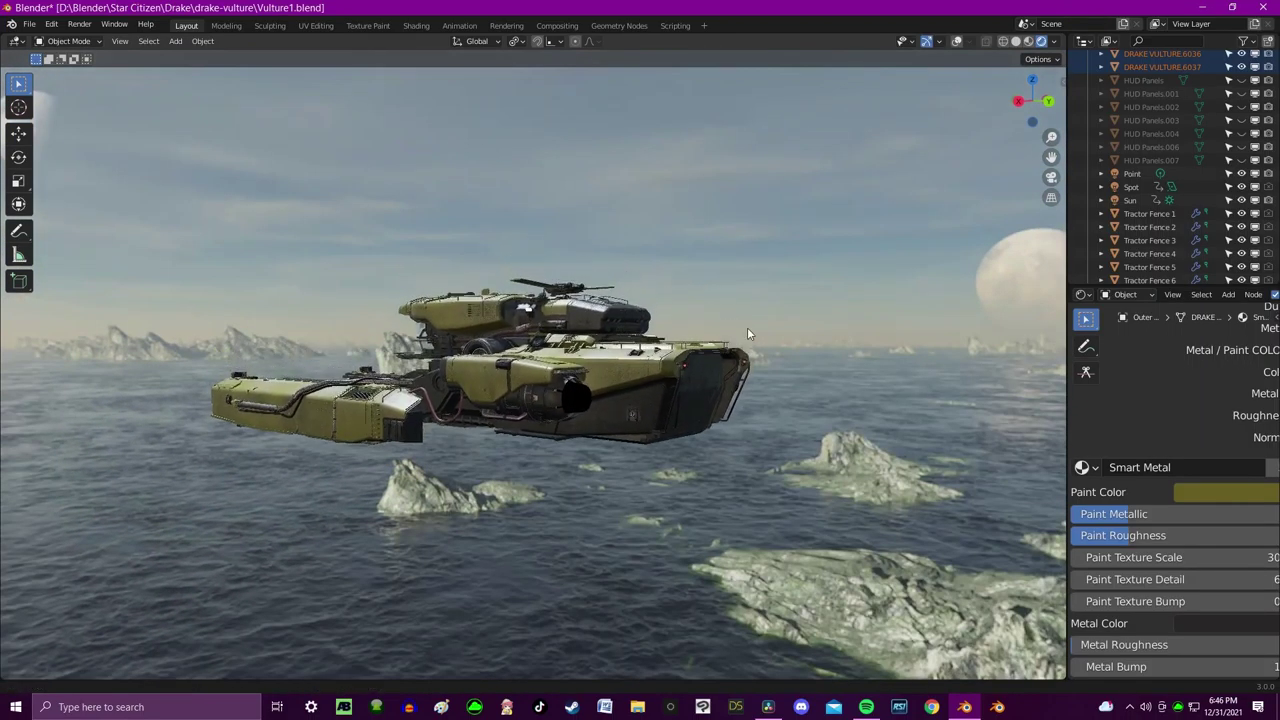
pyautogui.scroll(-3, 1170, 168)
pyautogui.scroll(-5, 1151, 136)
pyautogui.moveTo(795, 250); pyautogui.dragTo(1090, 379, button='middle')
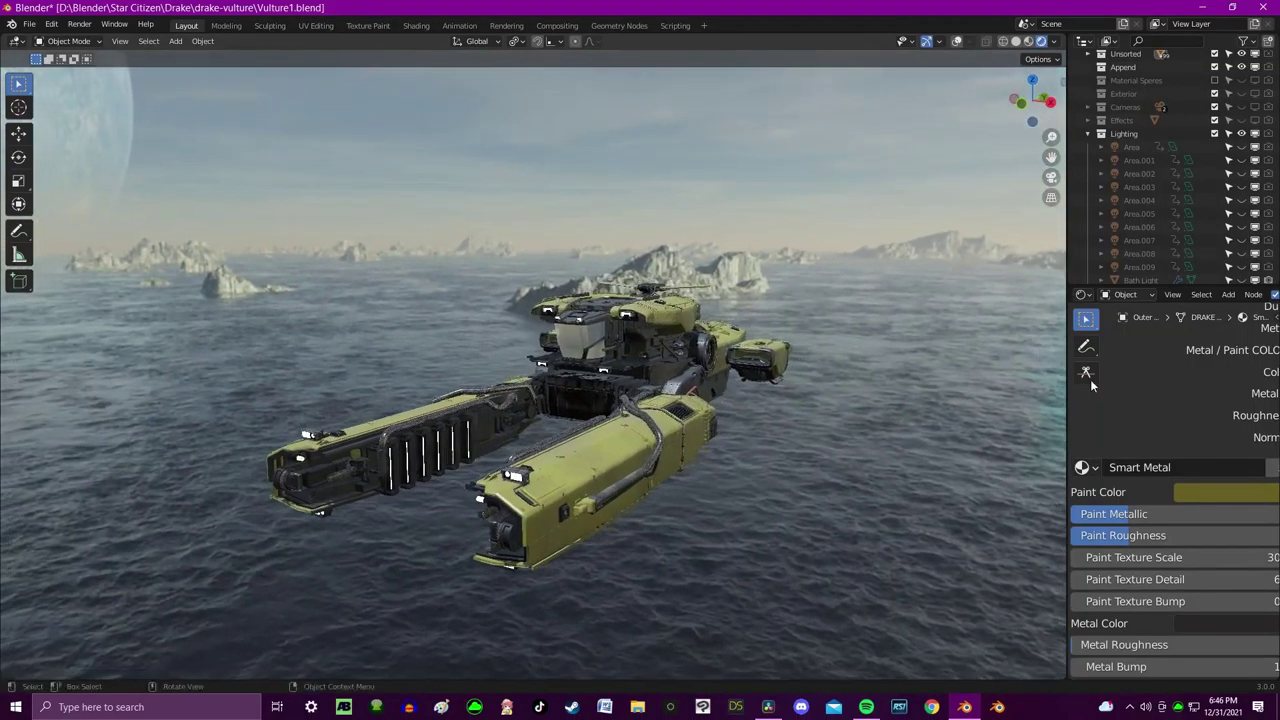
pyautogui.click(1213, 490)
pyautogui.moveTo(1132, 306); pyautogui.dragTo(1138, 245)
# Change the hull's paint color to tan with hue 0.091, saturation 0.815 and value 0.135.
pyautogui.moveTo(904, 364); pyautogui.dragTo(886, 357, button='middle')
pyautogui.scroll(3, 886, 356)
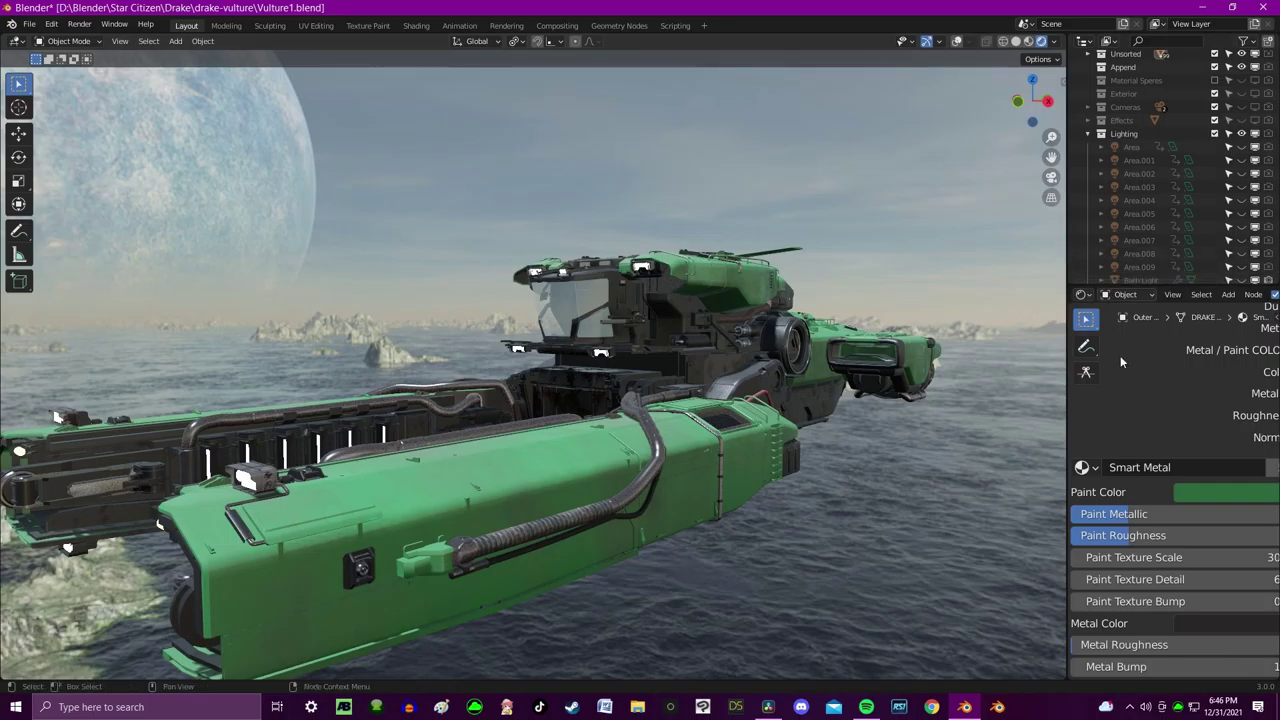
pyautogui.click(1205, 492)
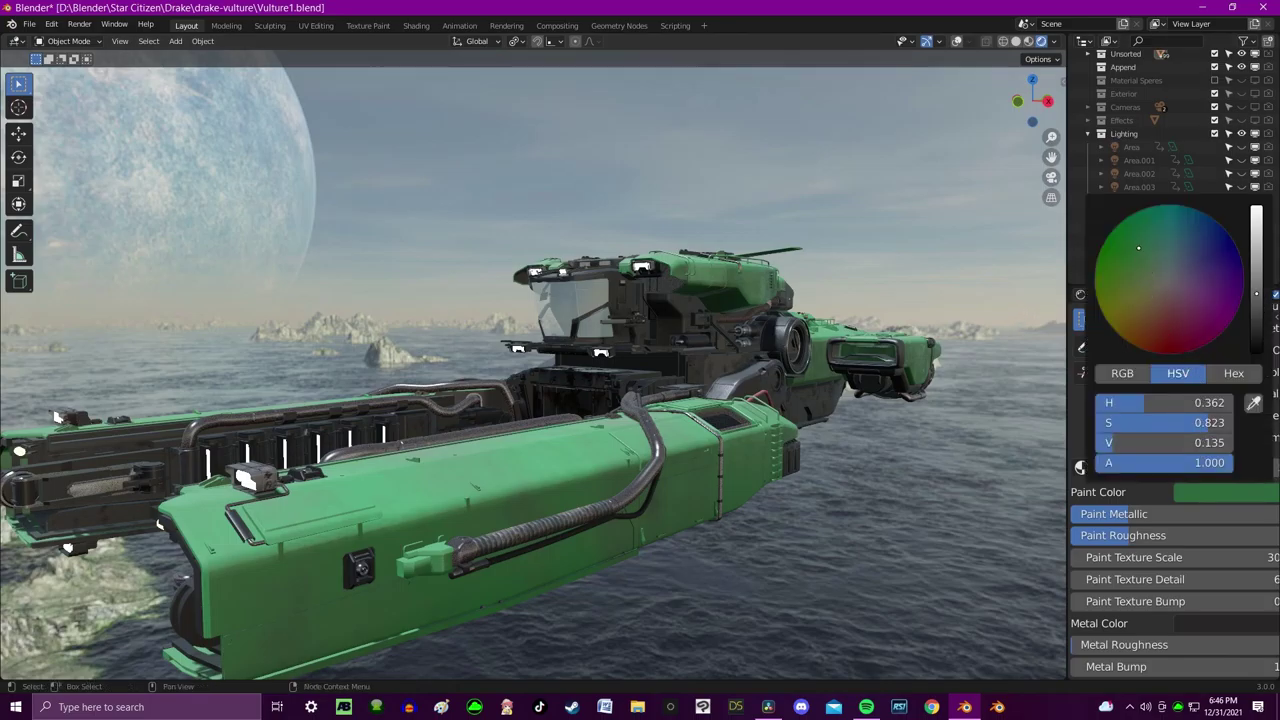
pyautogui.moveTo(1140, 248)
pyautogui.mouseDown()
pyautogui.moveTo(1172, 238)
pyautogui.moveTo(1210, 255)
pyautogui.moveTo(1180, 306)
pyautogui.moveTo(1141, 312)
pyautogui.mouseUp()
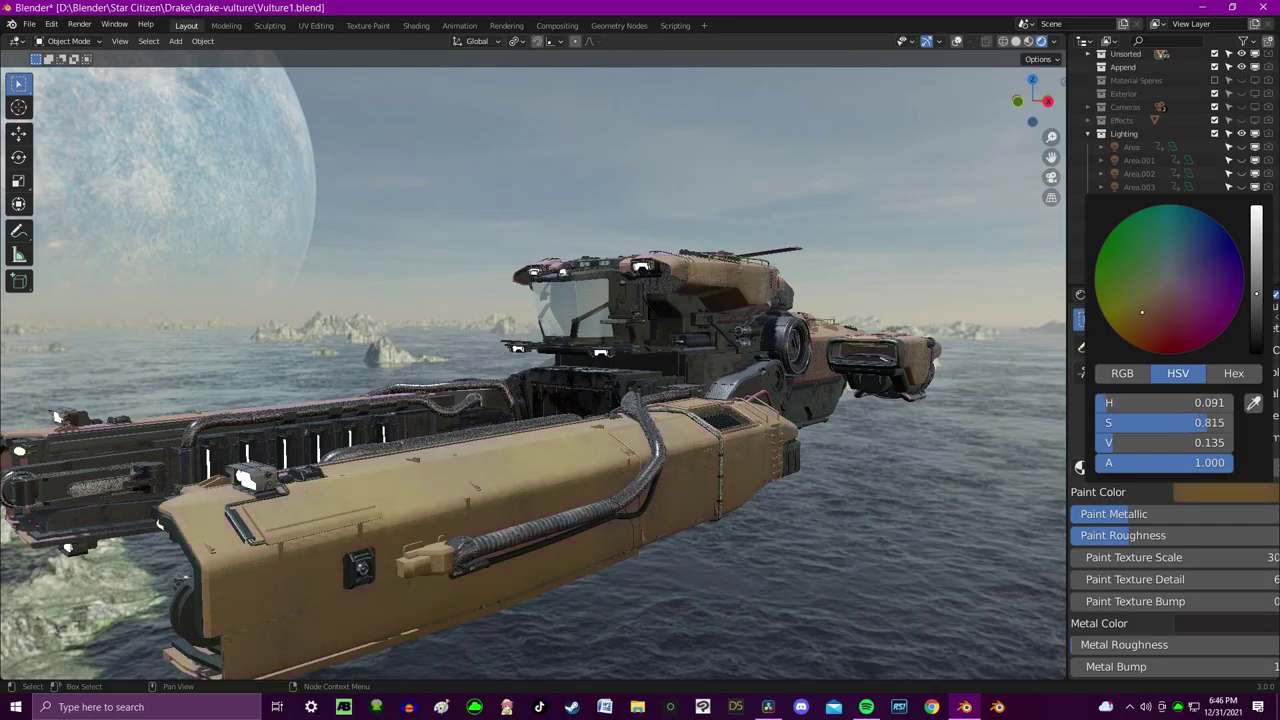
# Recolor the hull's Smart Metal paint to a dusky pink-red.
pyautogui.moveTo(870, 335); pyautogui.dragTo(721, 333, button='middle')
pyautogui.scroll(2, 721, 333)
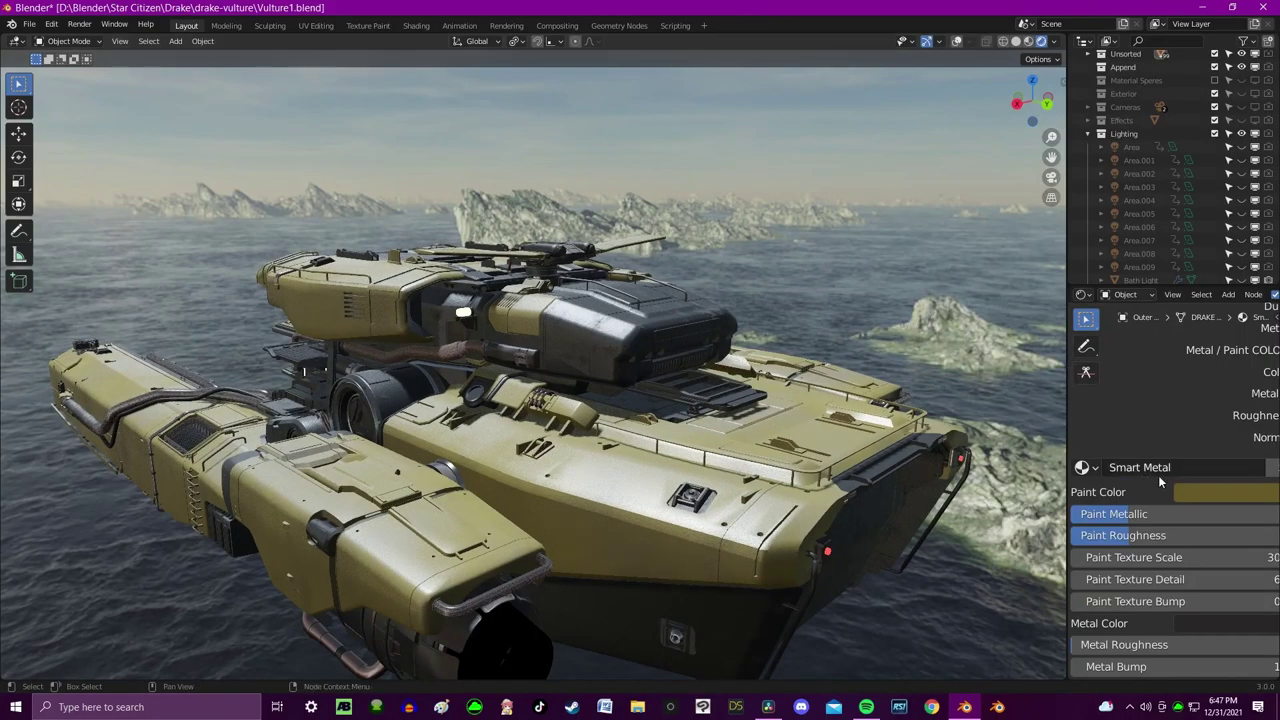
pyautogui.click(1190, 490)
pyautogui.moveTo(1135, 312); pyautogui.dragTo(1176, 315)
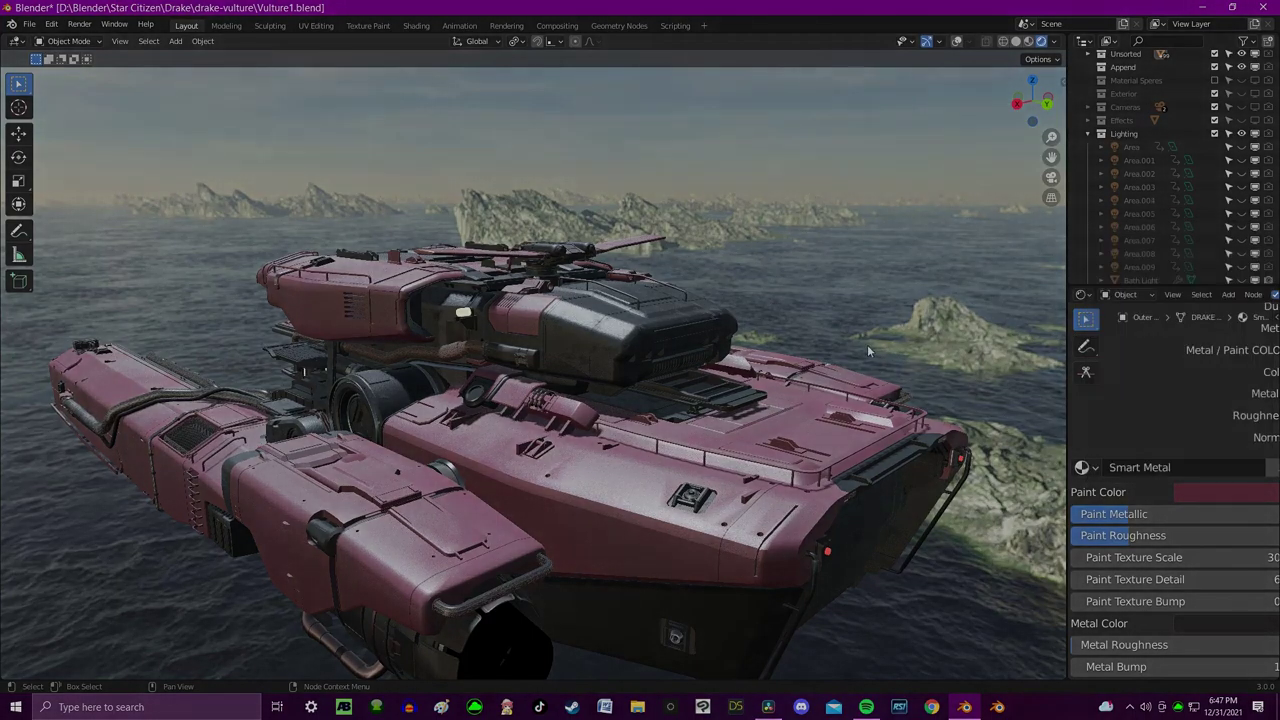